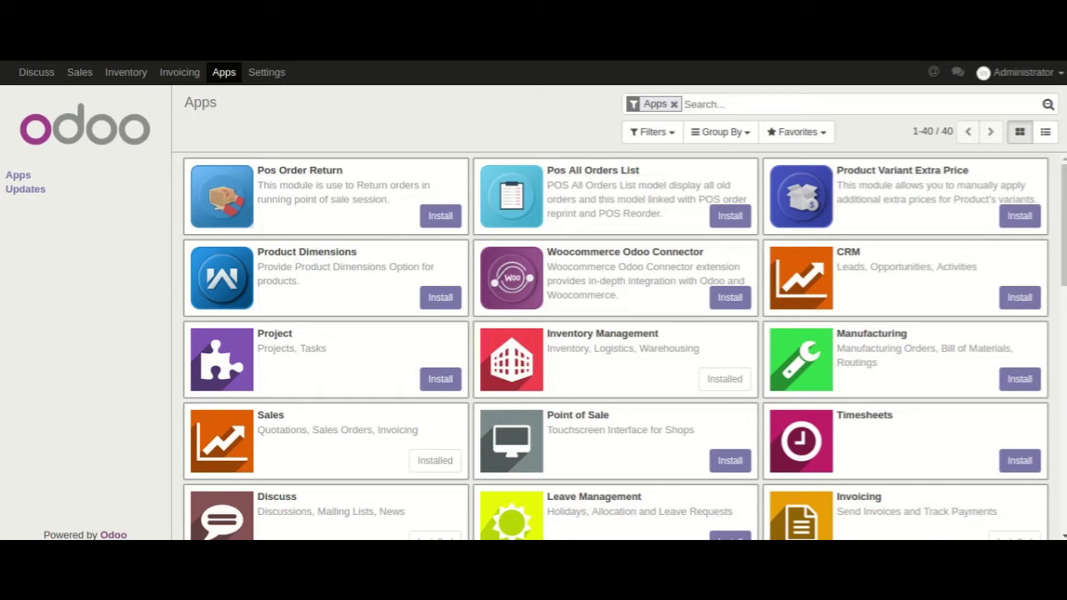
Step: Activate developer mode in Settings and return to the Apps list showing technical names
{"action": "left_click", "coordinate": [275, 79]}
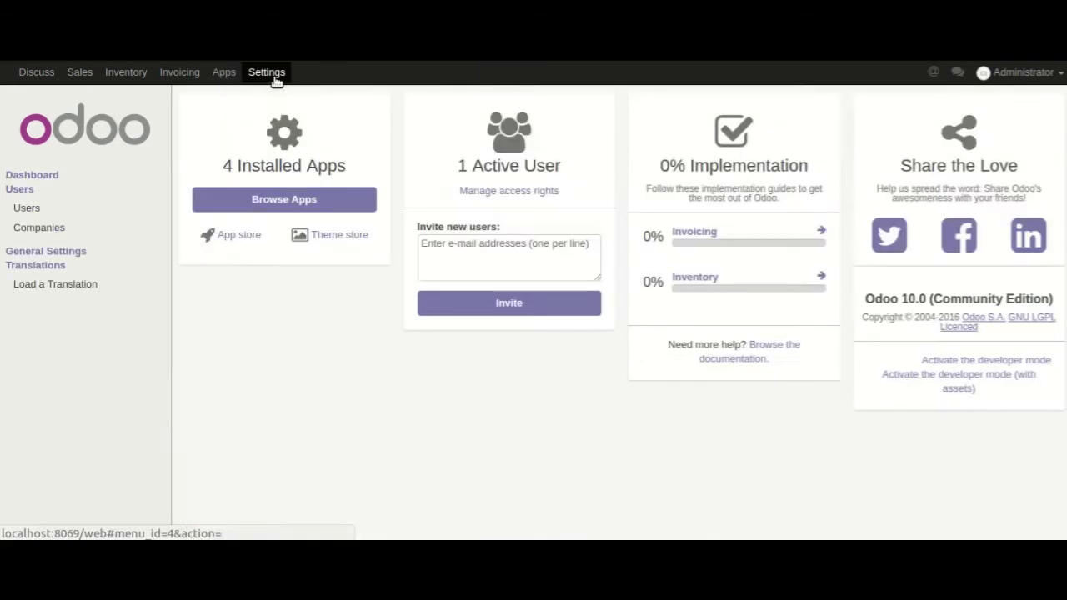
{"action": "left_click", "coordinate": [948, 362]}
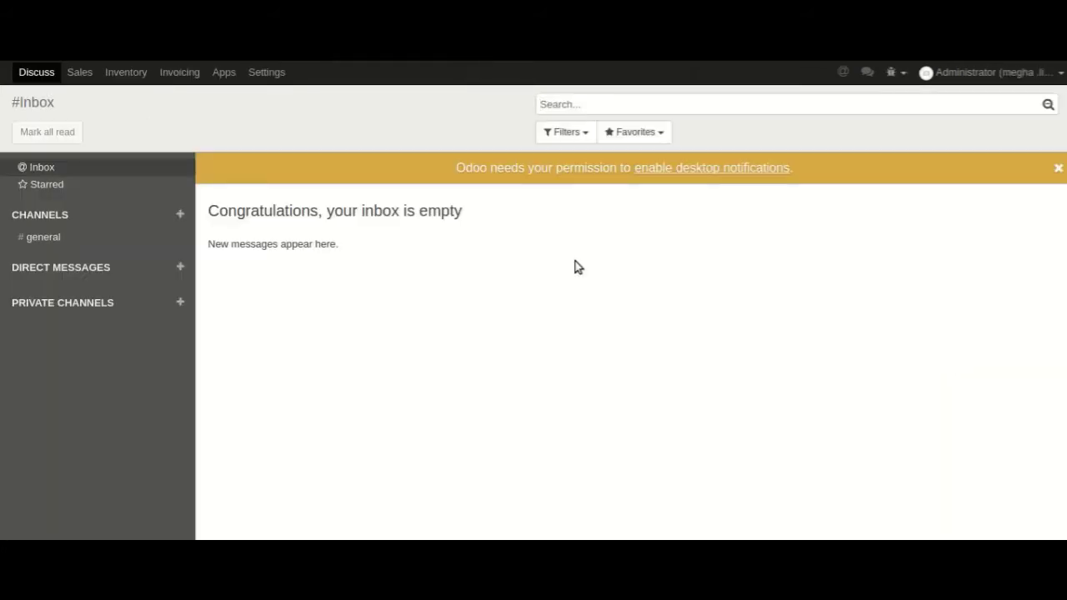
{"action": "left_click", "coordinate": [225, 74]}
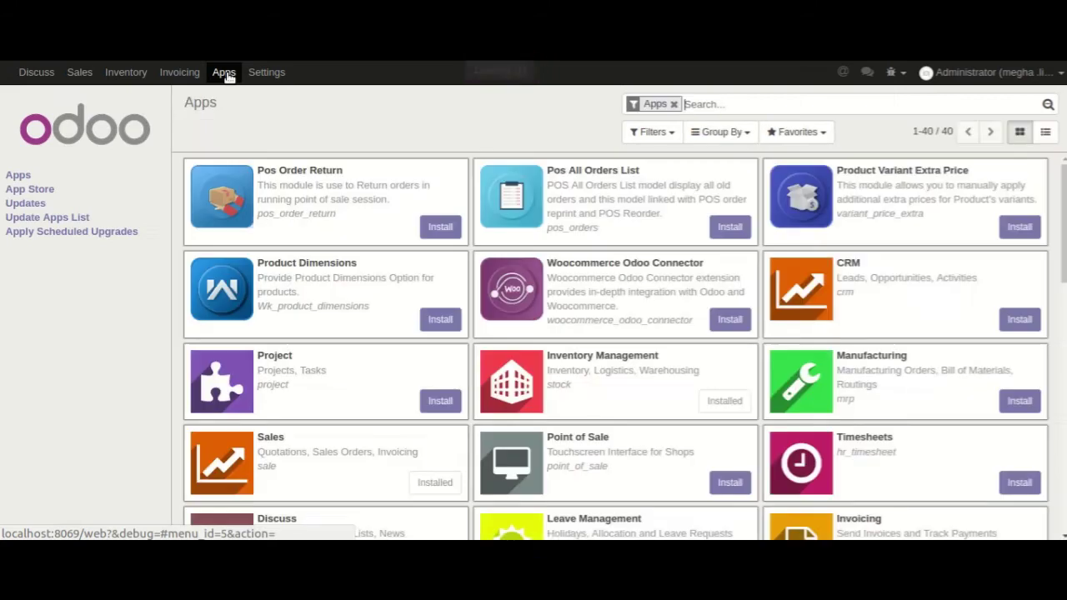
Step: Run Update Apps List and confirm the module update
{"action": "left_click", "coordinate": [47, 218]}
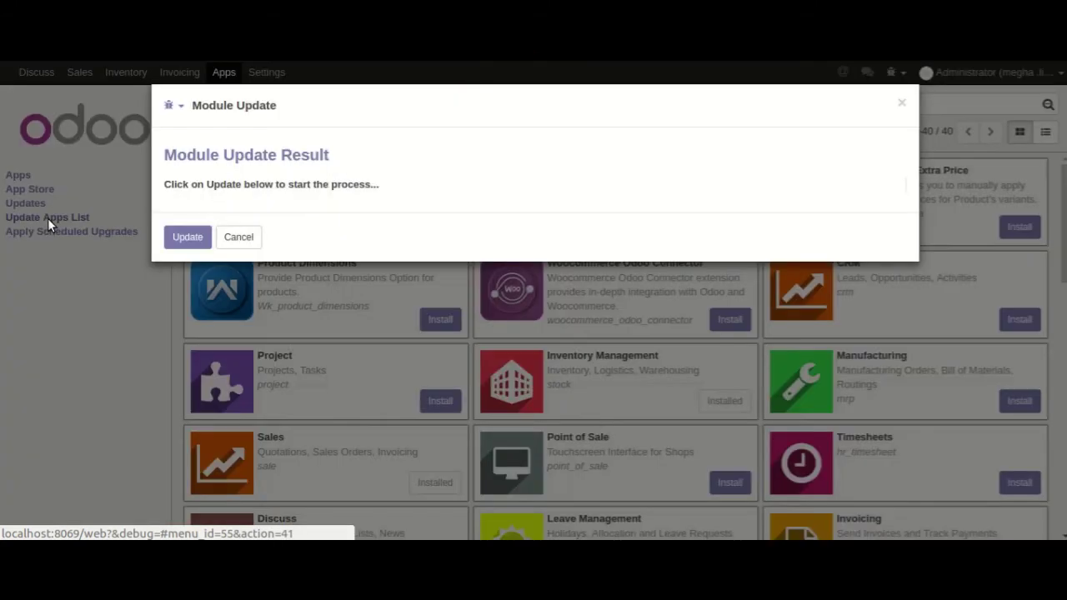
{"action": "left_click", "coordinate": [168, 238]}
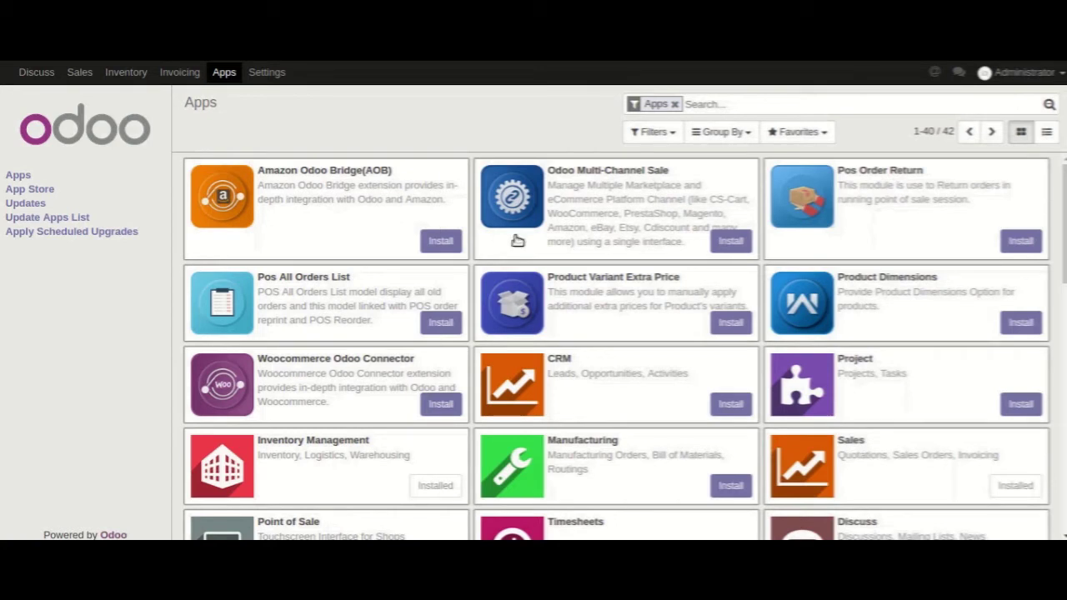
Step: Install the Odoo Multi-Channel Sale module from its app card
{"action": "left_click", "coordinate": [624, 230]}
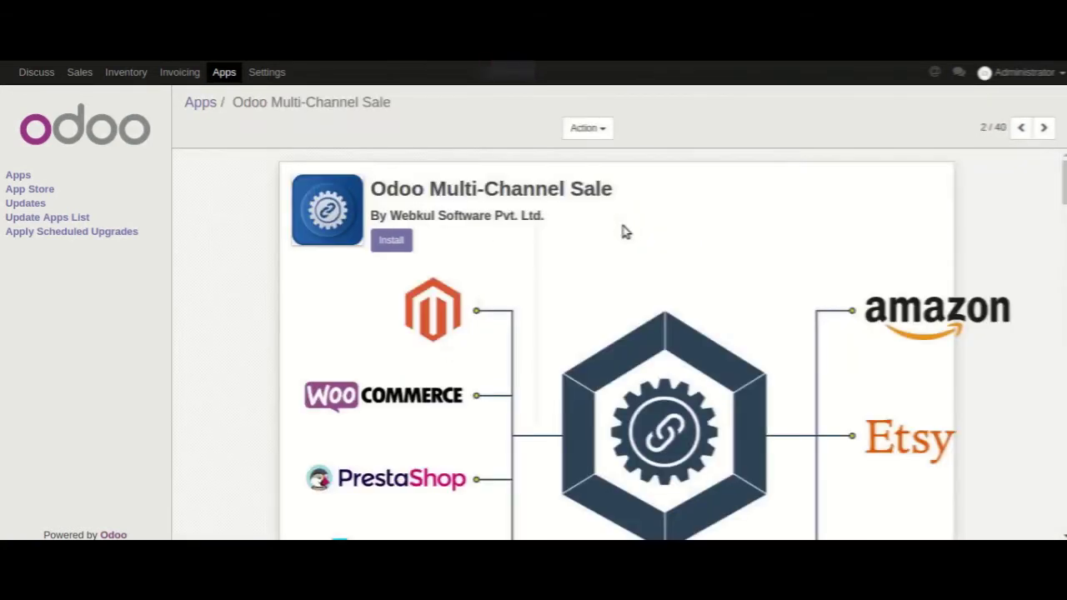
{"action": "left_click", "coordinate": [397, 245]}
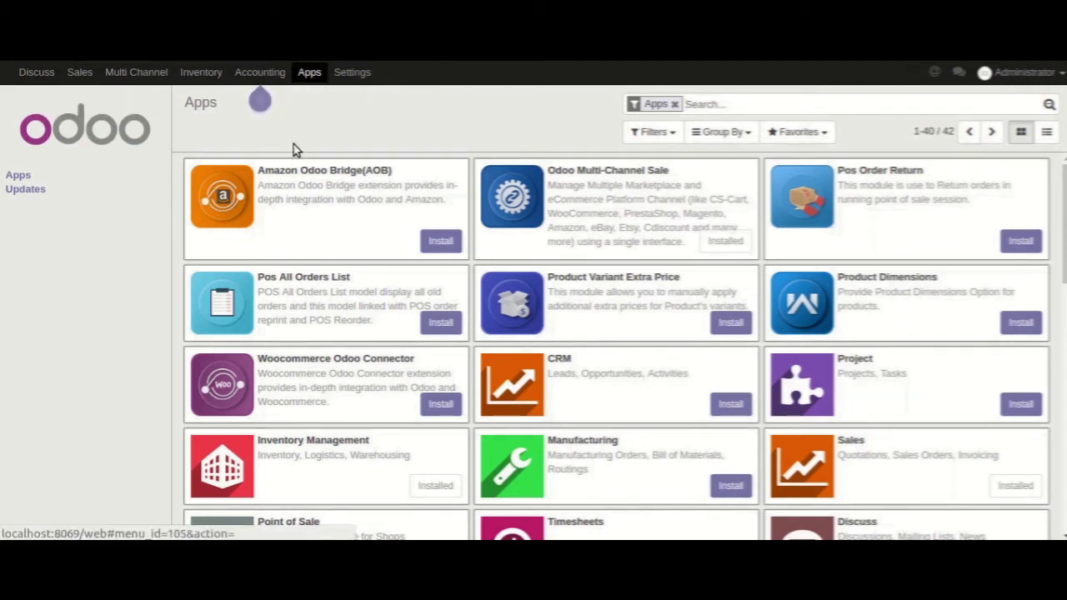
Step: Install the Amazon Odoo Bridge module and open the Amazon channel instance
{"action": "left_click", "coordinate": [429, 243]}
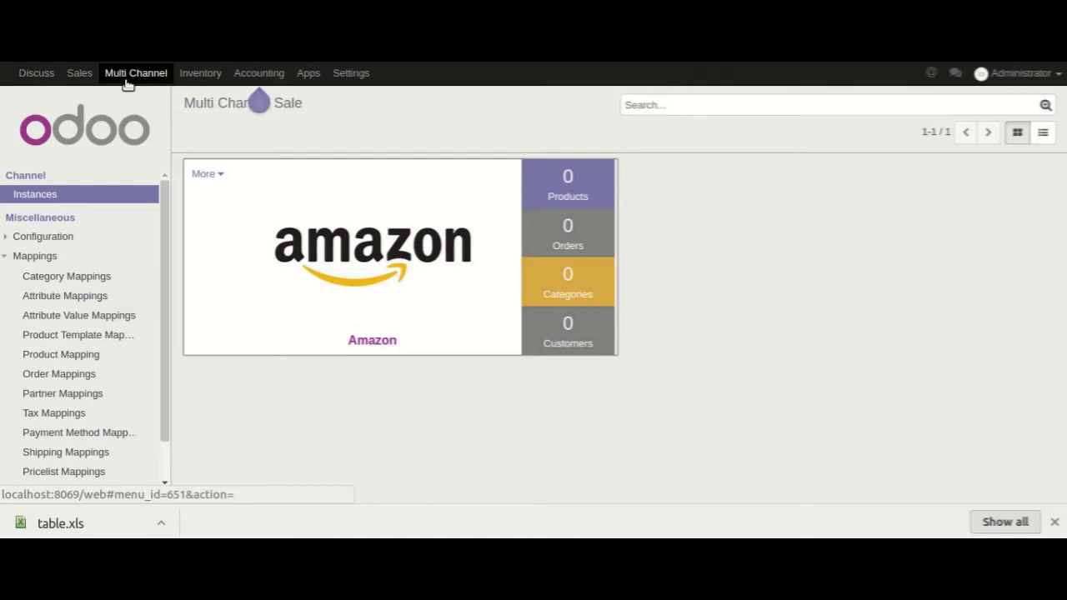
{"action": "left_click", "coordinate": [354, 244]}
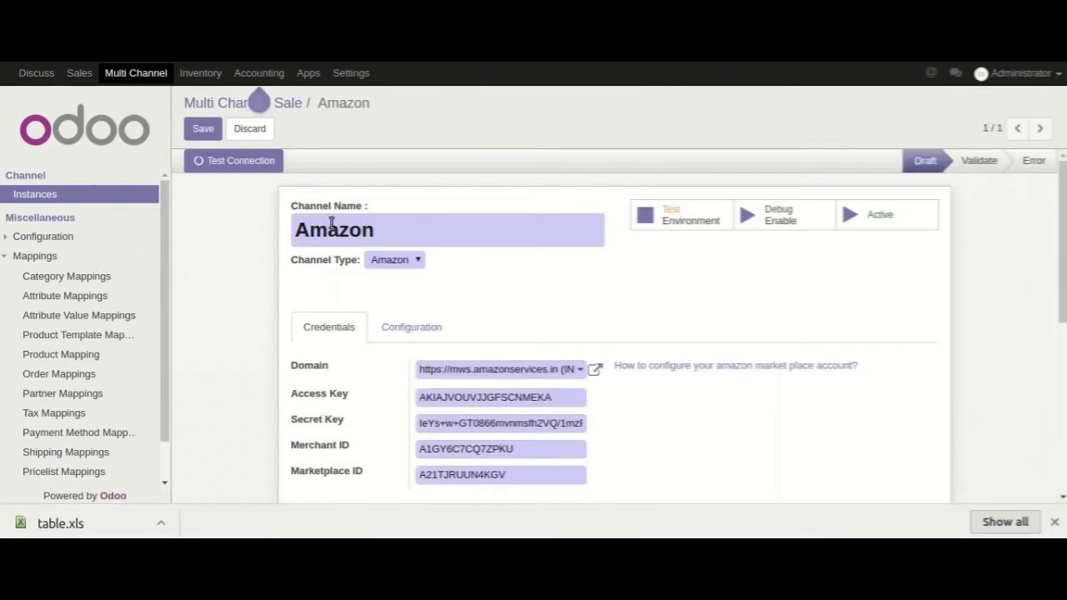
Step: Set the channel type to Amazon and show the channel's Configuration settings
{"action": "left_click", "coordinate": [395, 262]}
{"action": "left_click", "coordinate": [397, 288]}
{"action": "left_click", "coordinate": [406, 327]}
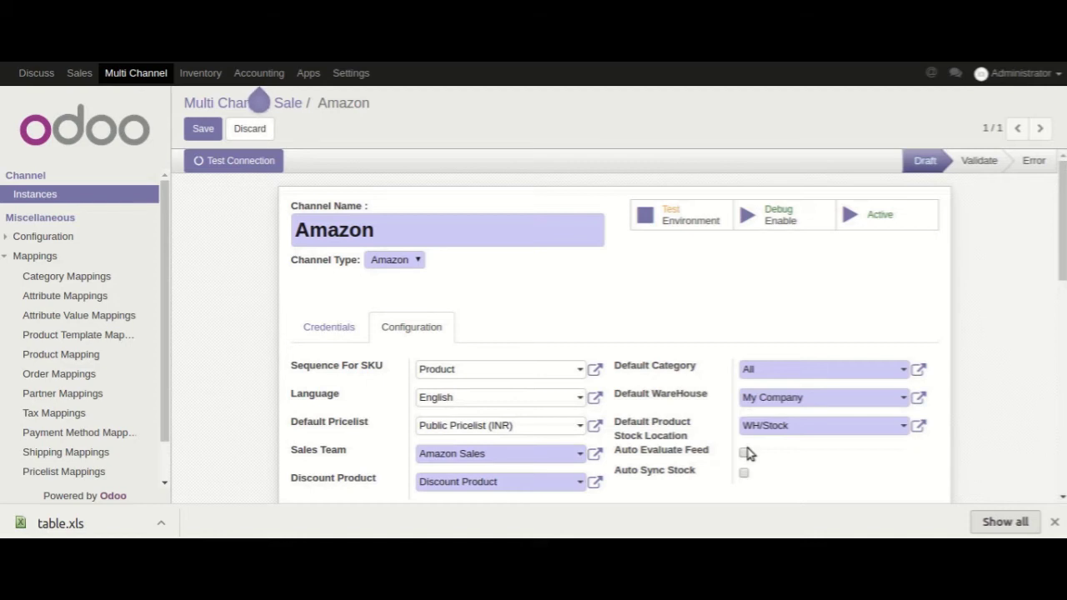
{"action": "scroll", "coordinate": [711, 354], "scroll_direction": "down", "scroll_amount": 3}
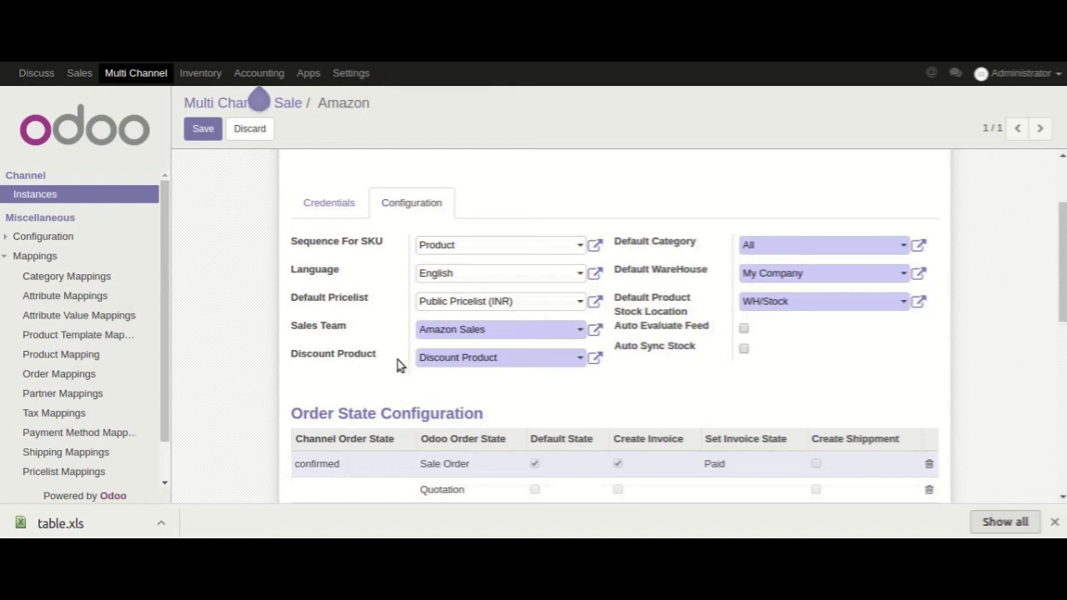
{"action": "scroll", "coordinate": [463, 367], "scroll_direction": "down", "scroll_amount": 1}
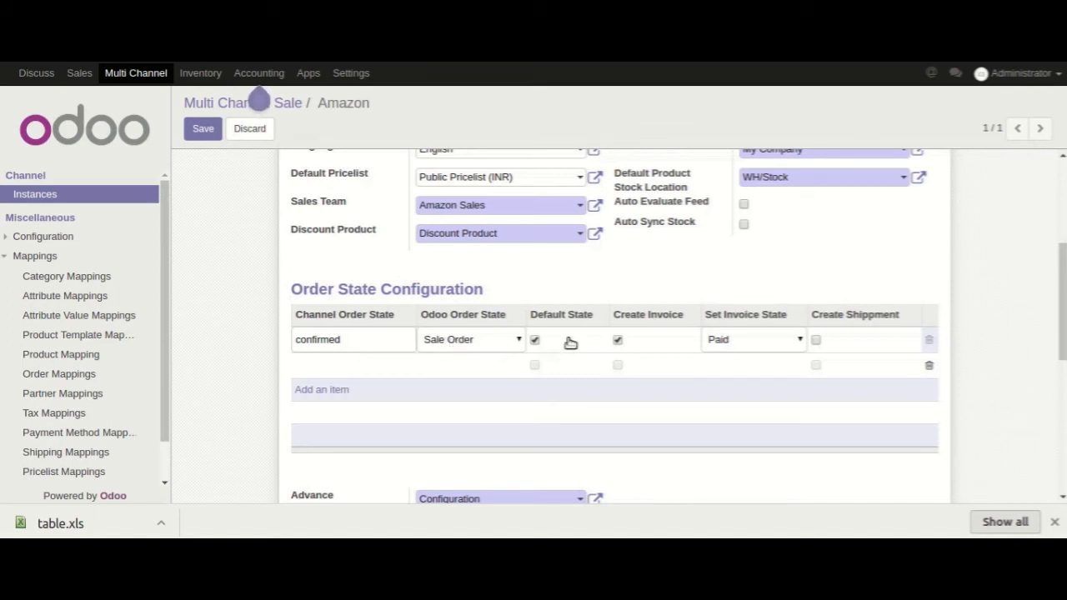
Step: Keep Create Invoice enabled for confirmed orders with the invoice state set to Paid
{"action": "left_click", "coordinate": [617, 339]}
{"action": "left_click", "coordinate": [617, 340]}
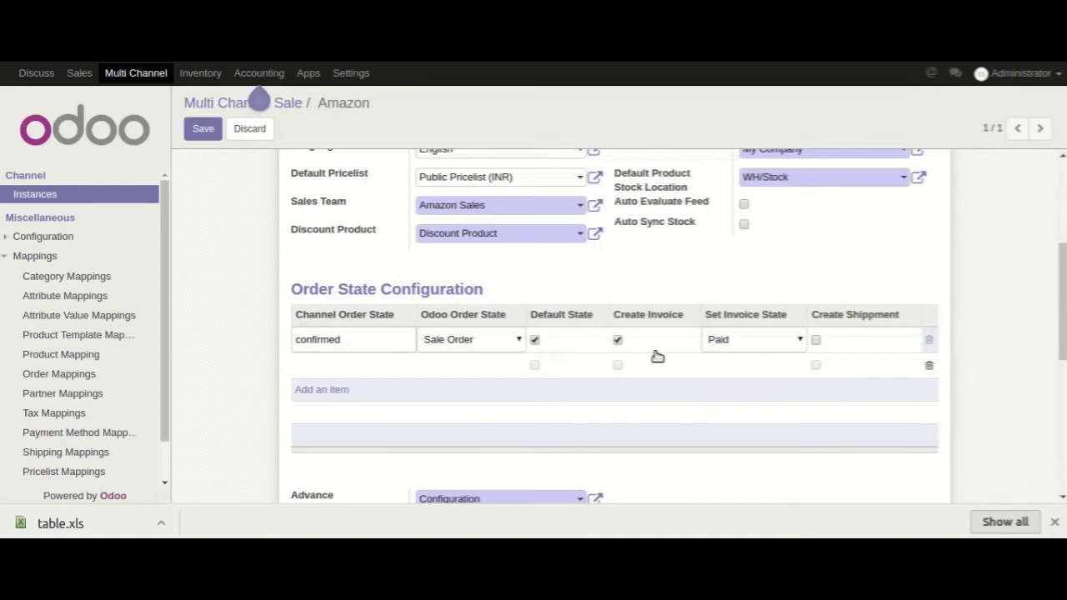
{"action": "left_click", "coordinate": [783, 342]}
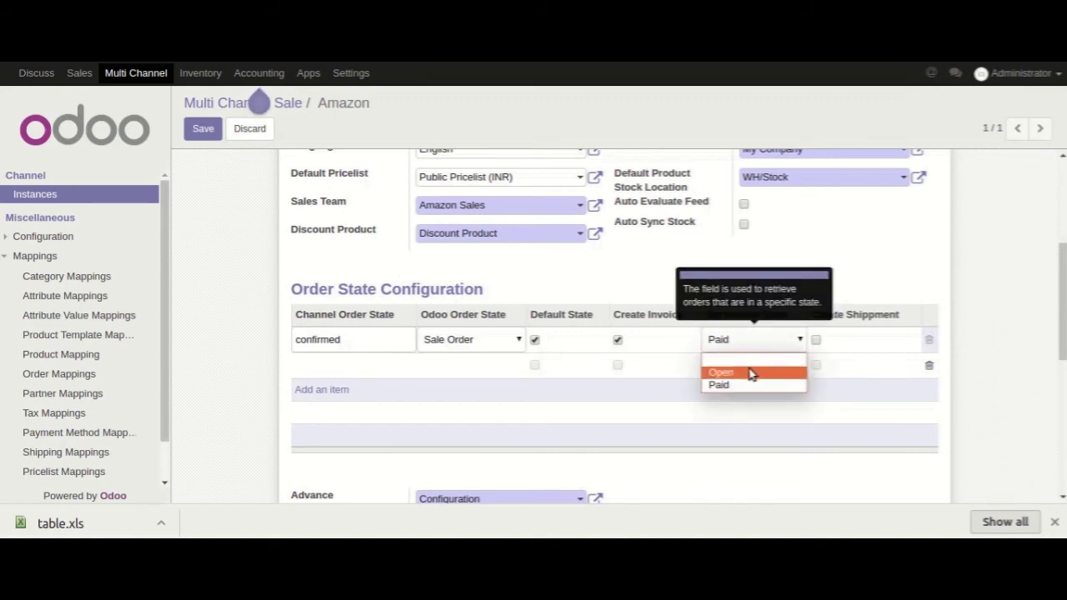
{"action": "left_click", "coordinate": [836, 358]}
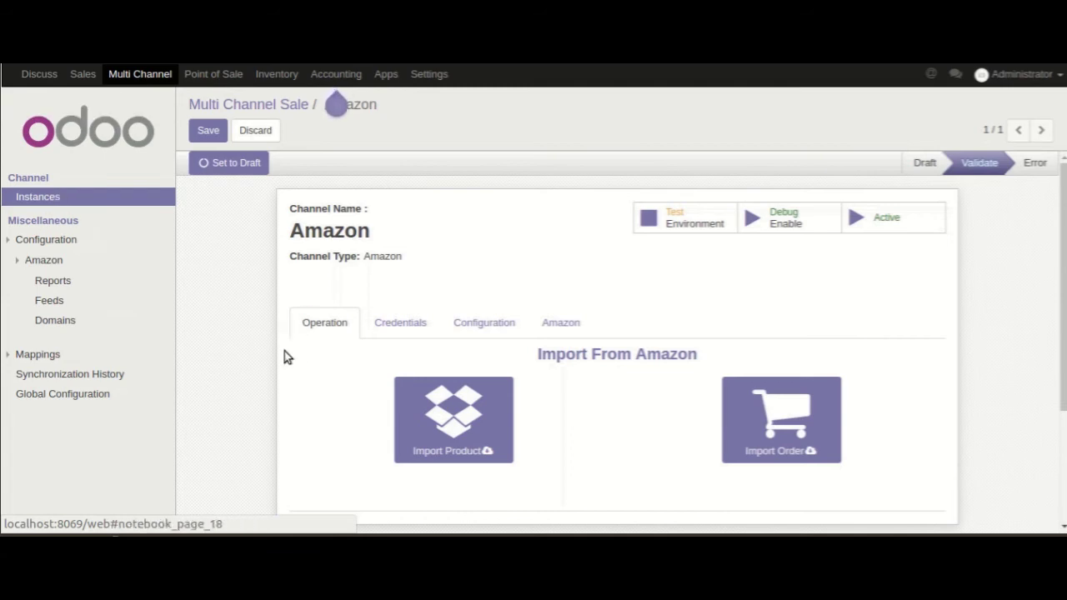
Step: Import 58 products from Amazon, close the summary, and return to Multi Channel Sale
{"action": "left_click", "coordinate": [457, 406]}
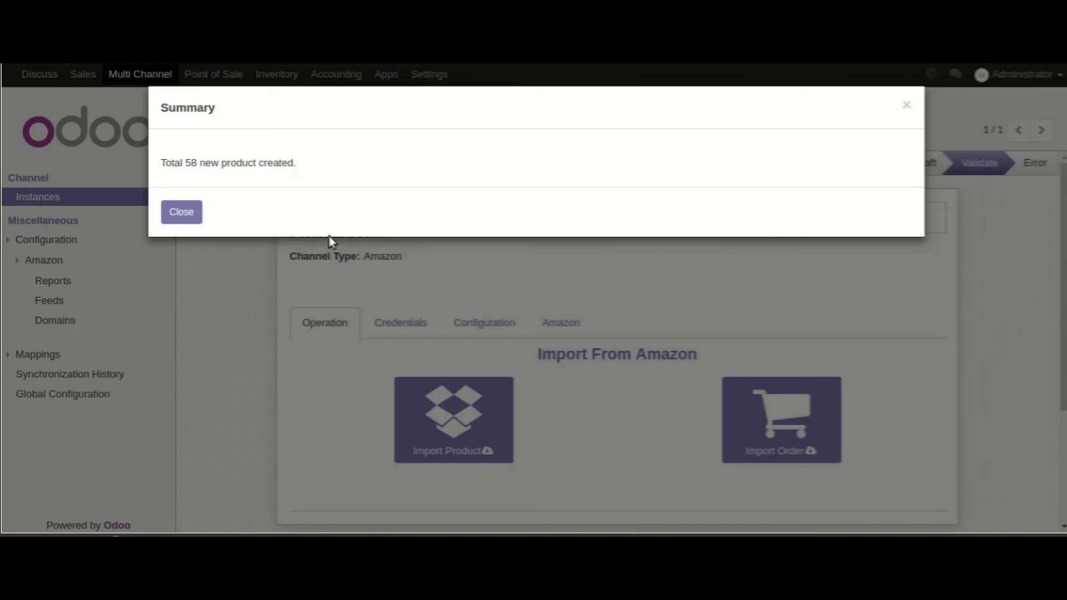
{"action": "left_click", "coordinate": [181, 212]}
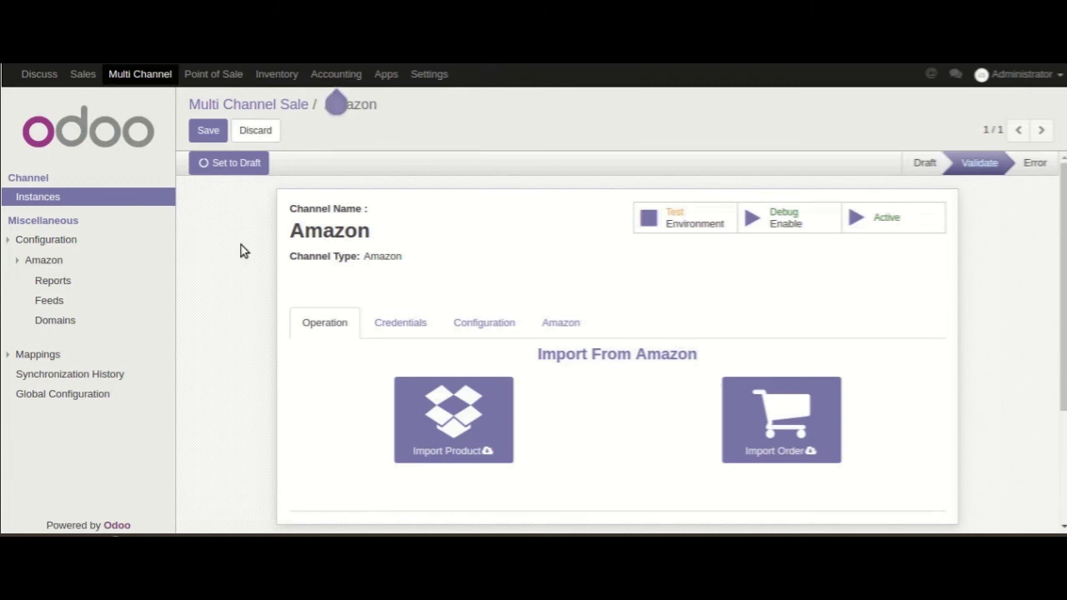
{"action": "left_click", "coordinate": [219, 104]}
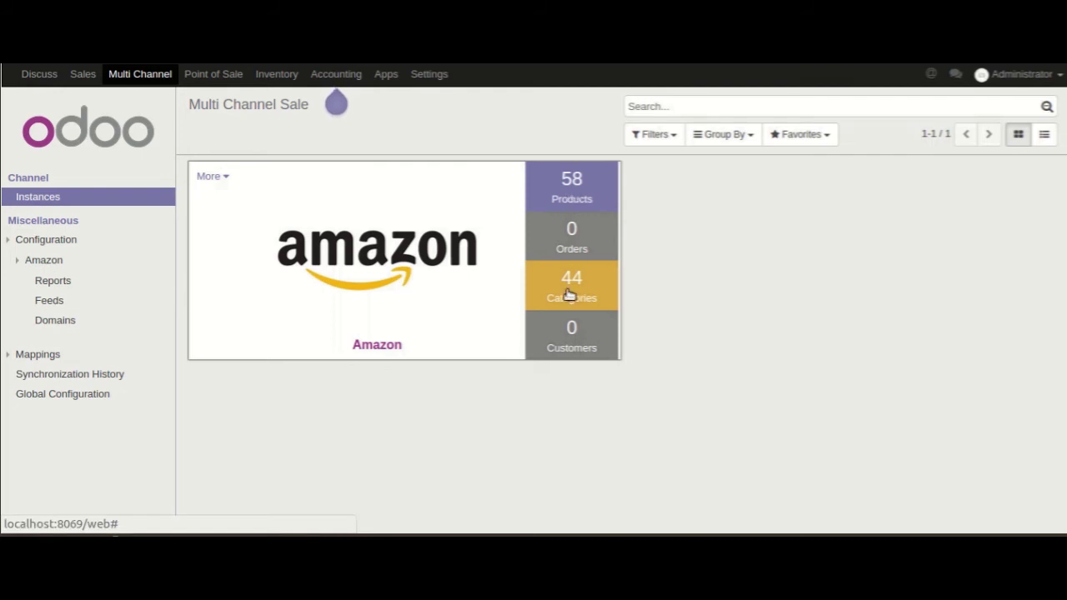
Step: Browse the 58 imported Amazon products, then return to the overview
{"action": "left_click", "coordinate": [575, 196]}
{"action": "scroll", "coordinate": [305, 310], "scroll_direction": "down", "scroll_amount": 10}
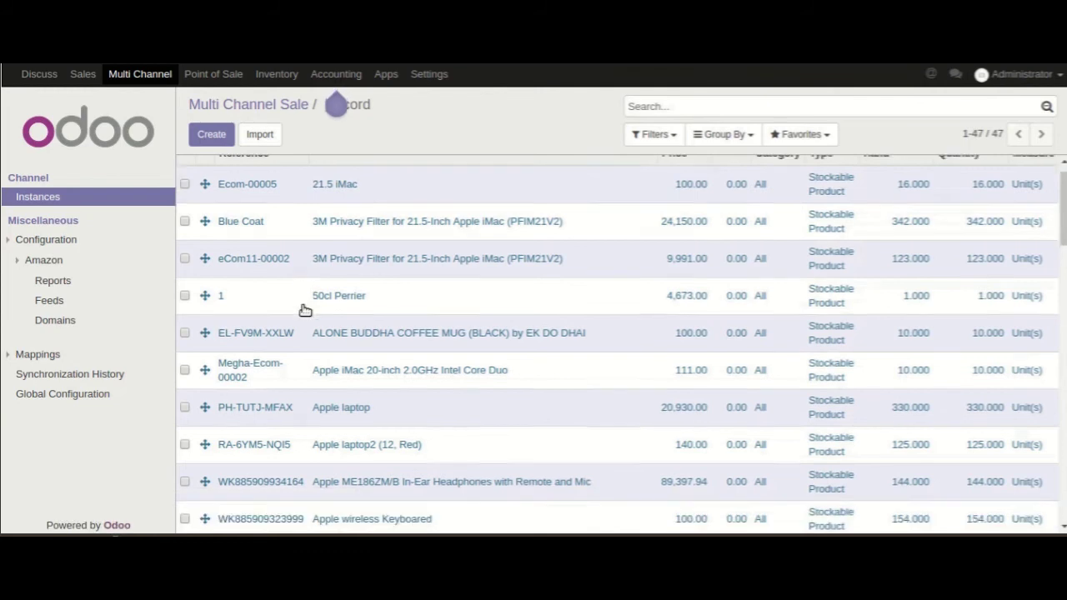
{"action": "scroll", "coordinate": [320, 355], "scroll_direction": "up", "scroll_amount": 4}
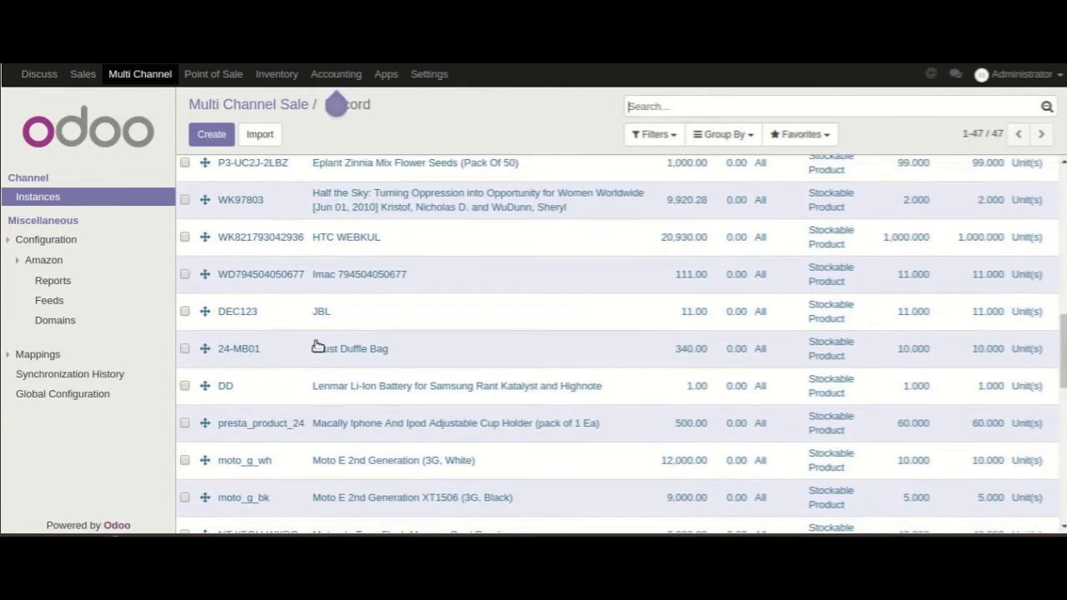
{"action": "left_click", "coordinate": [217, 103]}
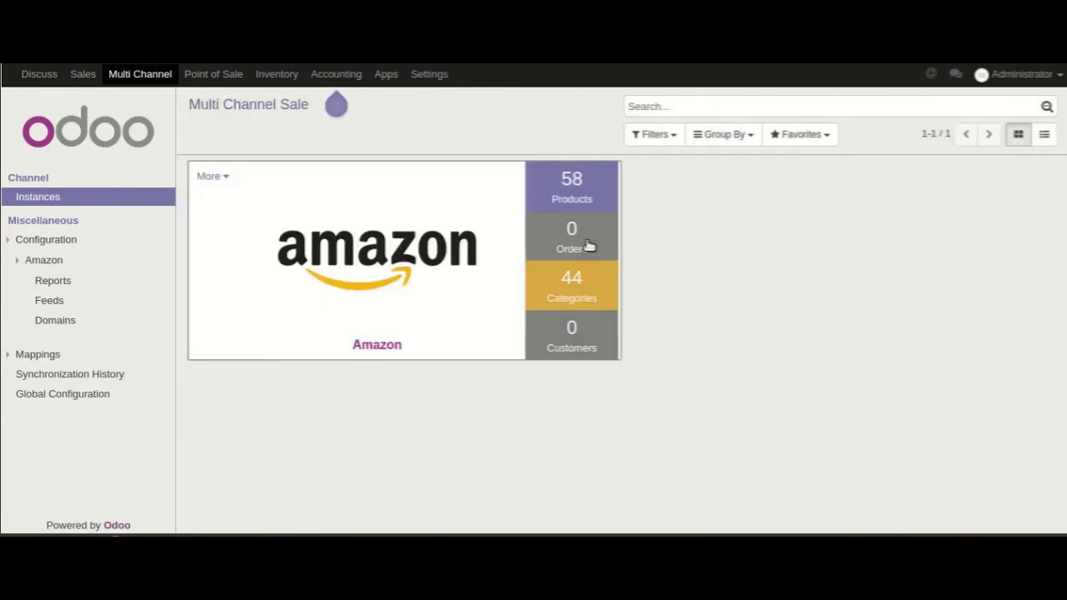
Step: Browse the 44 imported Amazon categories, then return to the overview
{"action": "left_click", "coordinate": [572, 281]}
{"action": "scroll", "coordinate": [222, 291], "scroll_direction": "down", "scroll_amount": 3}
{"action": "scroll", "coordinate": [221, 291], "scroll_direction": "up", "scroll_amount": 3}
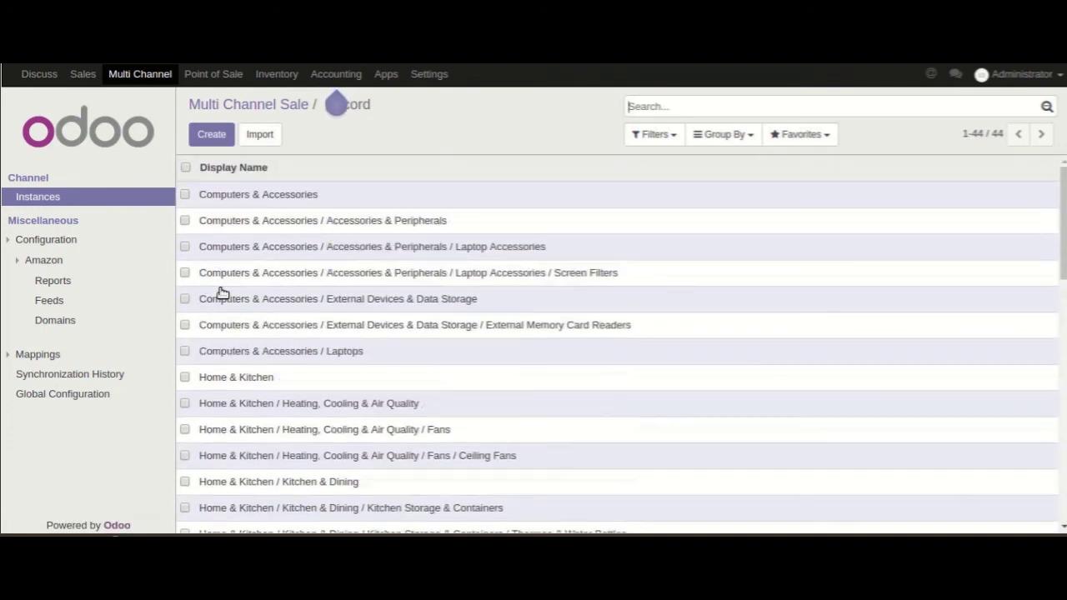
{"action": "left_click", "coordinate": [230, 107]}
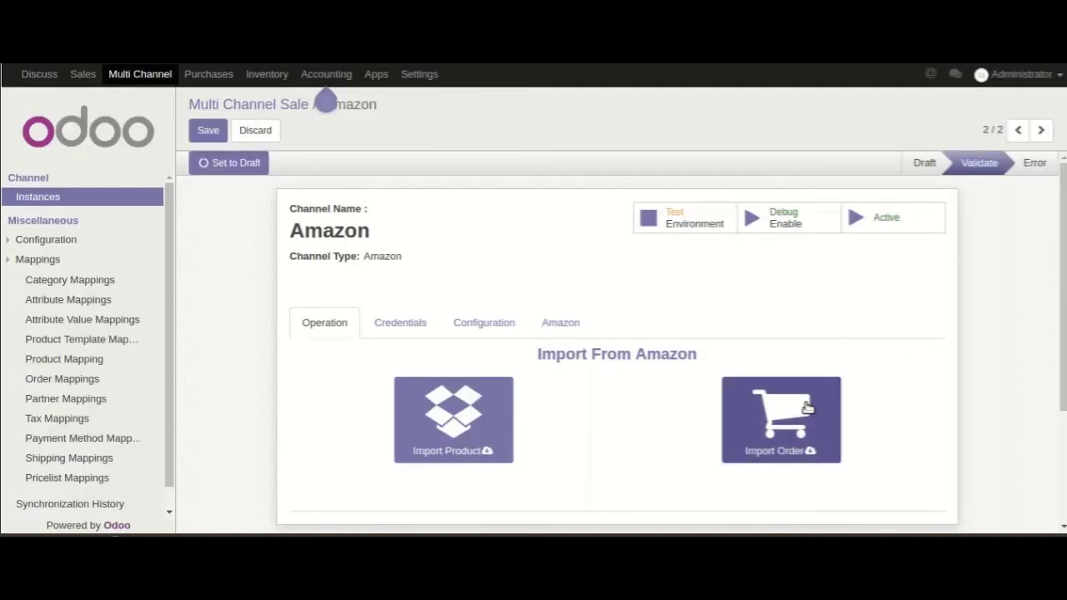
Step: Set up an order import from report AR00002, dated 08/14/2017 to 08/29/2017
{"action": "left_click", "coordinate": [790, 412]}
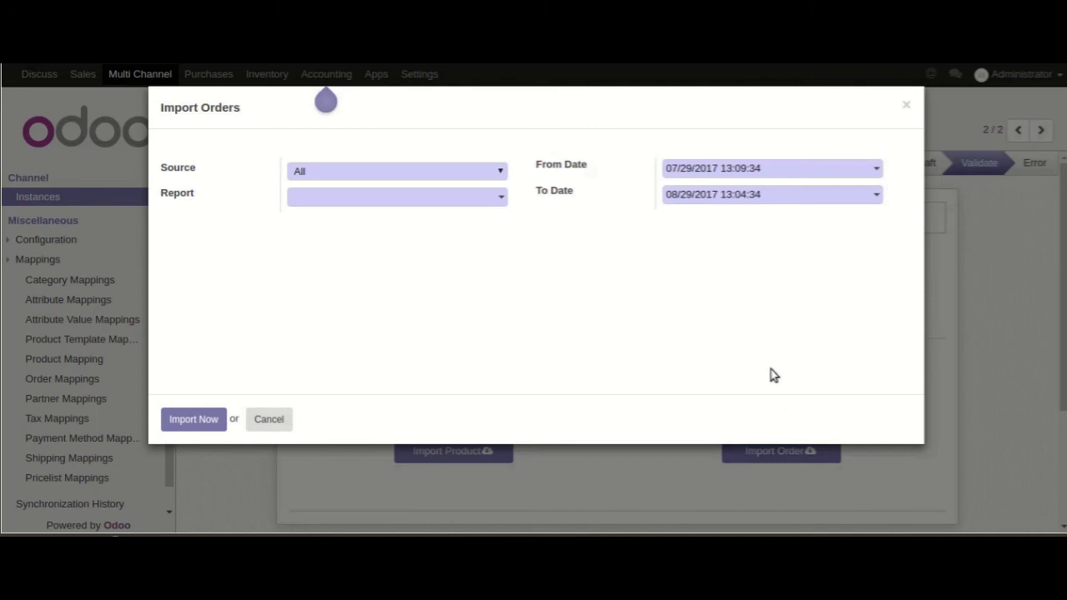
{"action": "left_click", "coordinate": [499, 199]}
{"action": "left_click", "coordinate": [393, 222]}
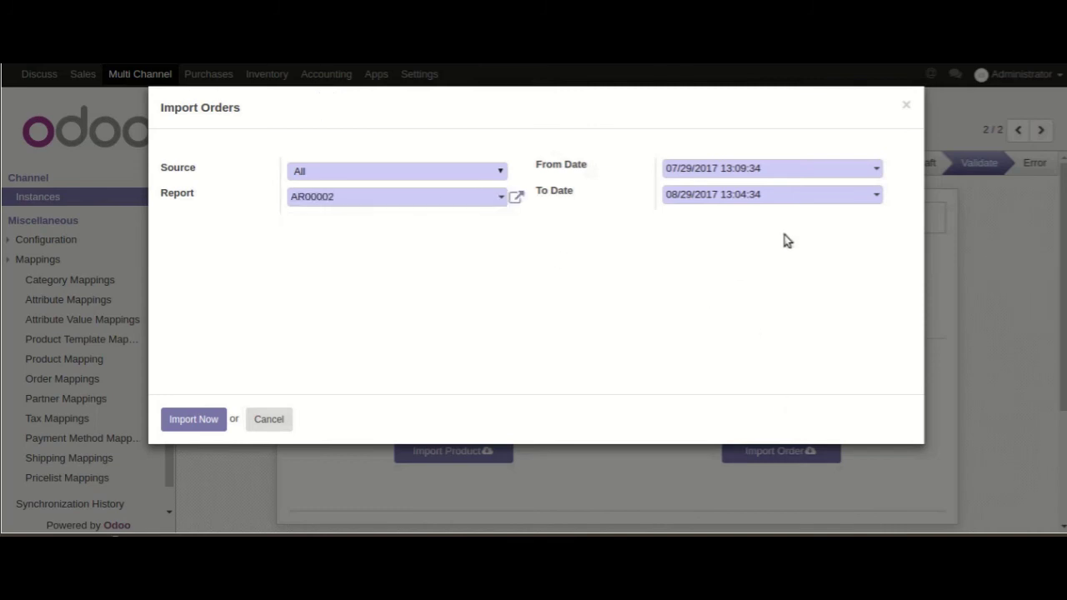
{"action": "left_click", "coordinate": [876, 173]}
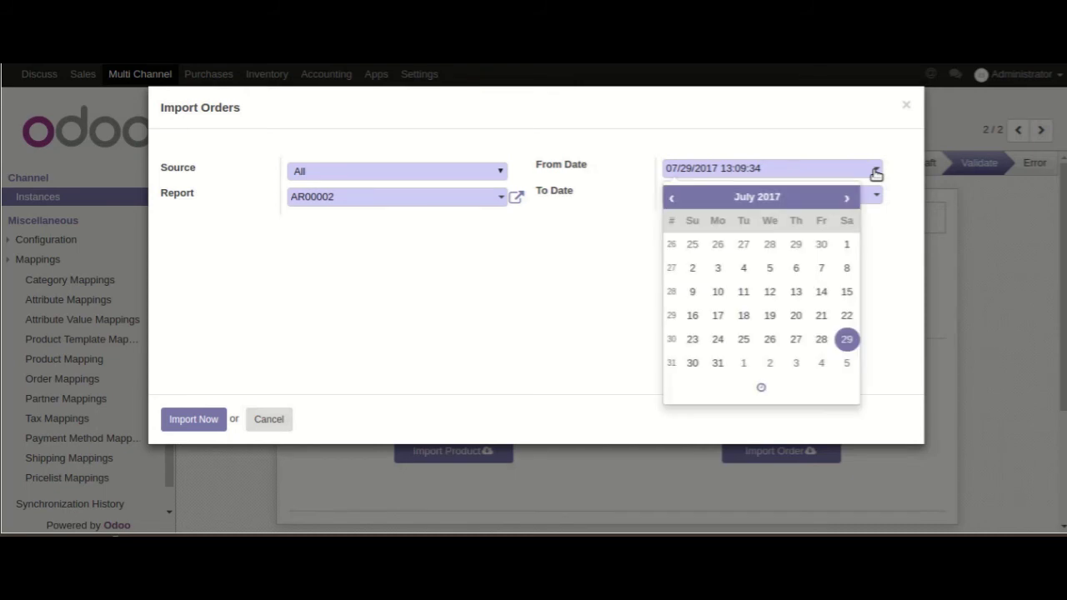
{"action": "left_click", "coordinate": [846, 200]}
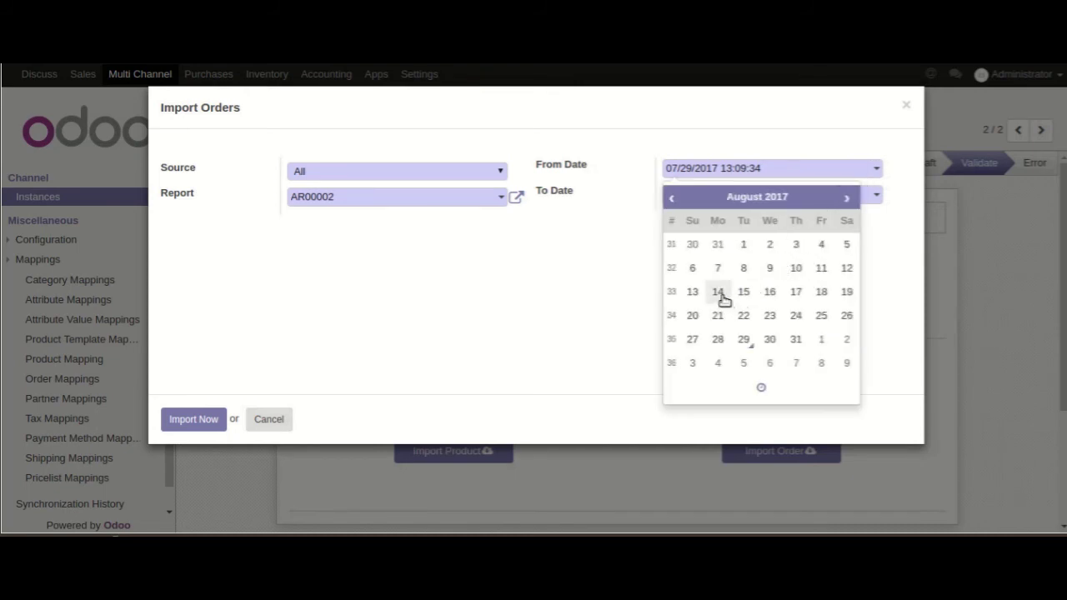
{"action": "left_click", "coordinate": [718, 292]}
{"action": "left_click", "coordinate": [878, 222]}
{"action": "left_click", "coordinate": [880, 198]}
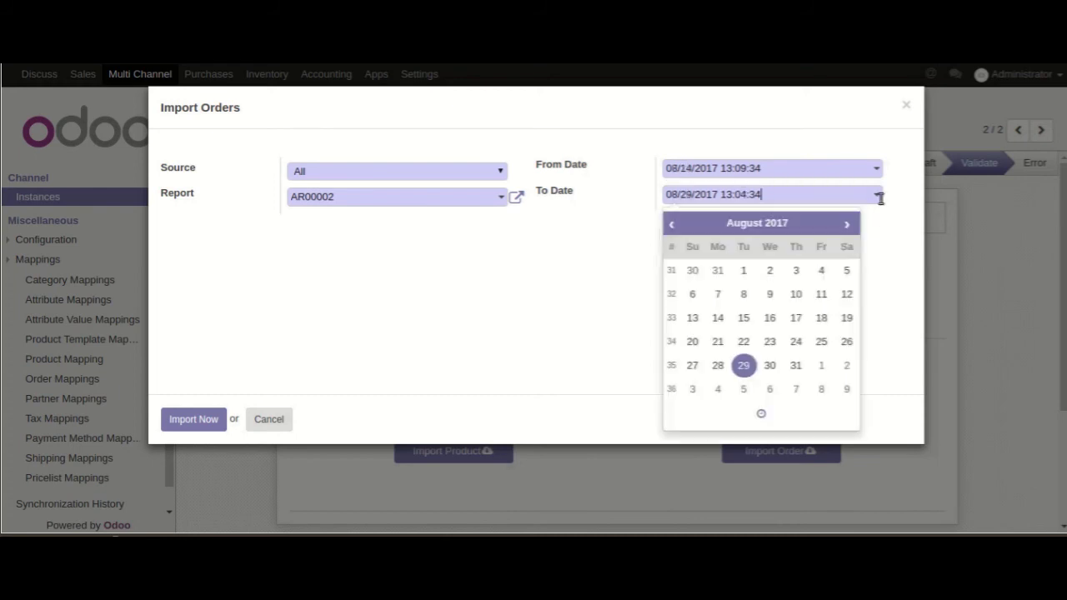
{"action": "left_click", "coordinate": [493, 334]}
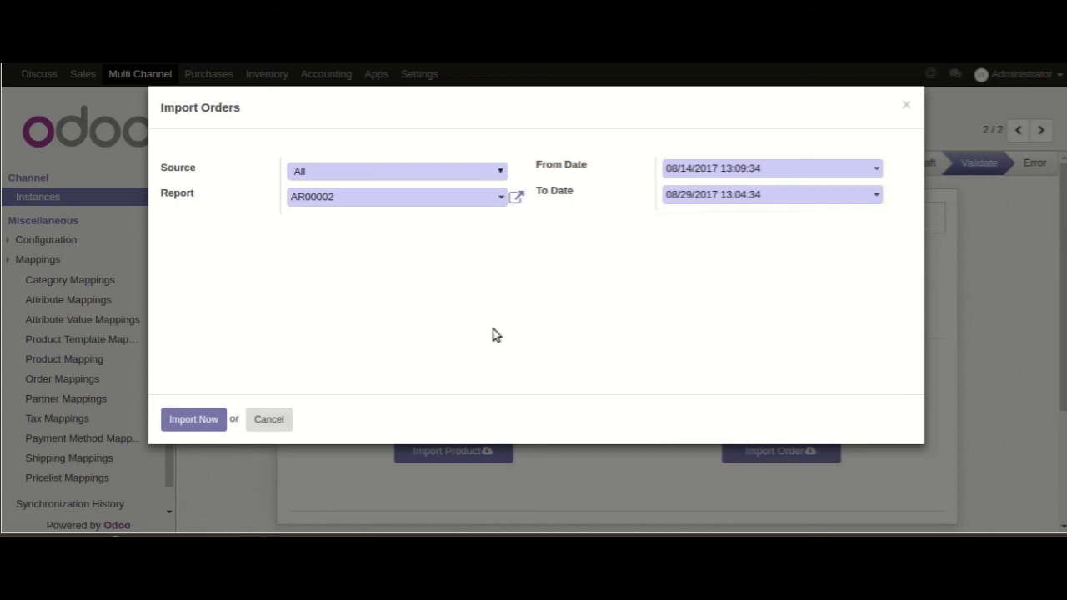
Step: Run the import, creating one new order, then go to the Sales dashboard
{"action": "left_click", "coordinate": [191, 426]}
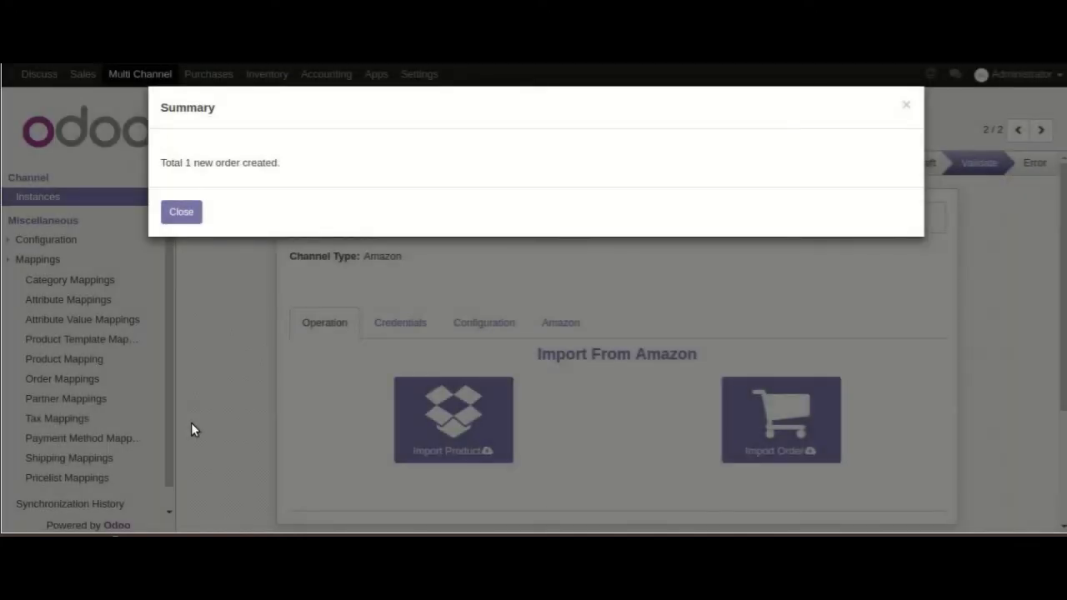
{"action": "left_click", "coordinate": [181, 214]}
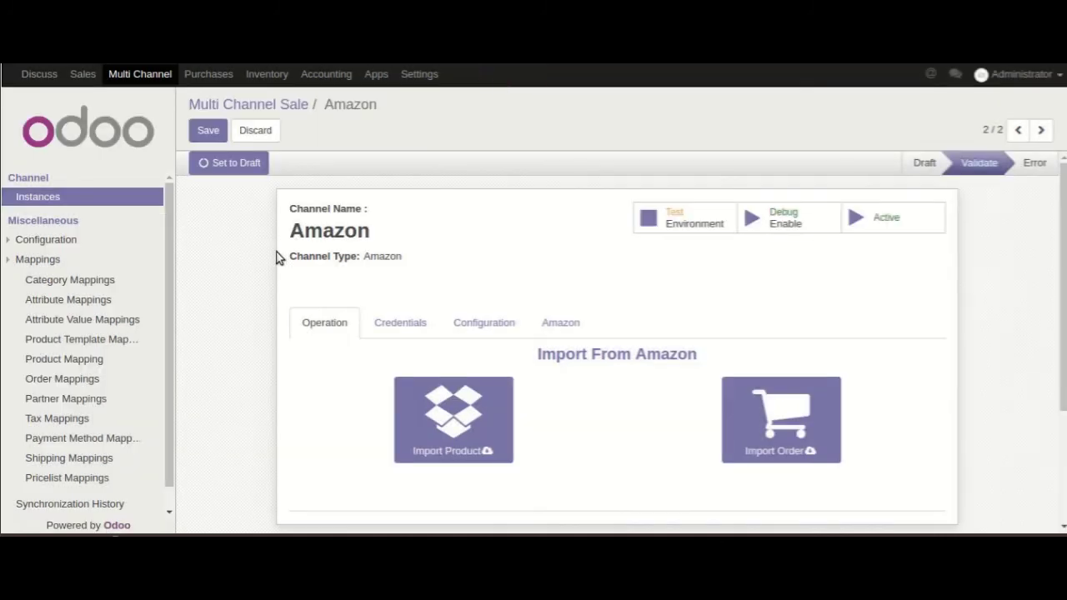
{"action": "left_click", "coordinate": [83, 77]}
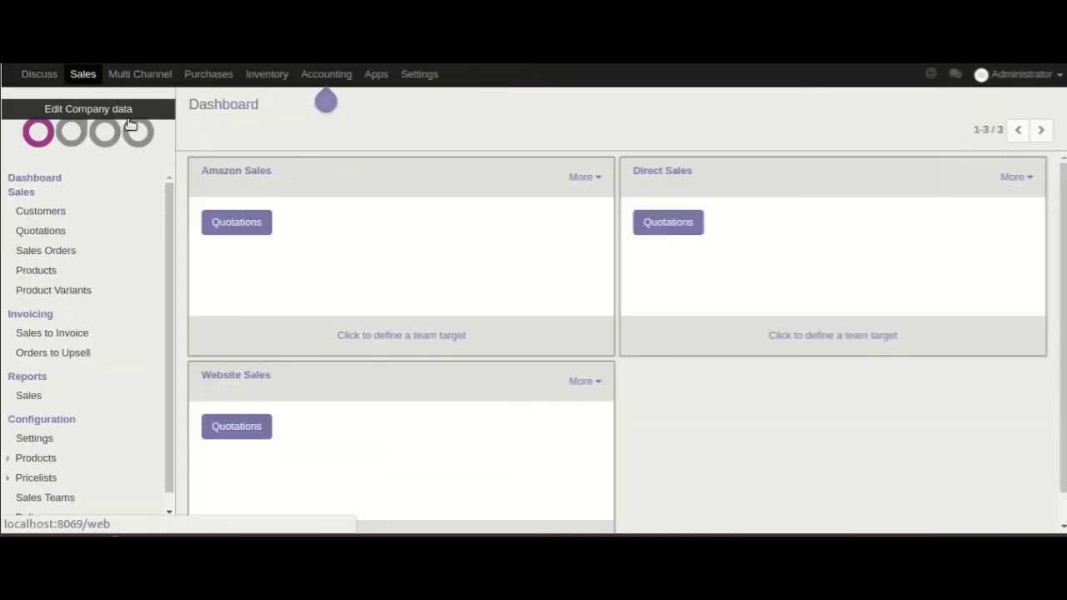
Step: Open quotation SO006 from Quotations, scroll through its lines and totals, then go back
{"action": "left_click", "coordinate": [70, 241]}
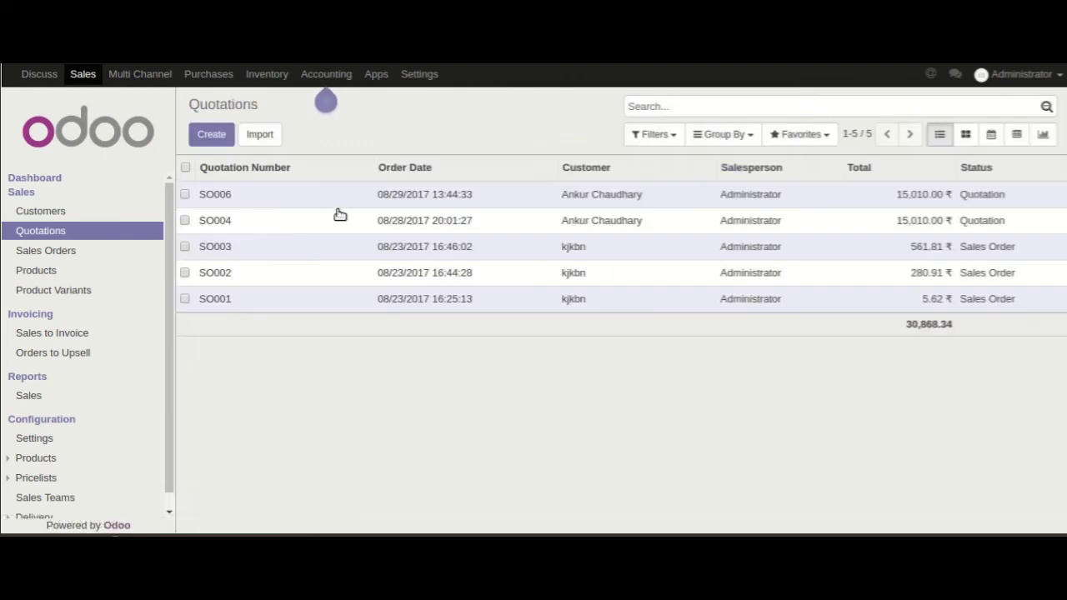
{"action": "left_click", "coordinate": [688, 205]}
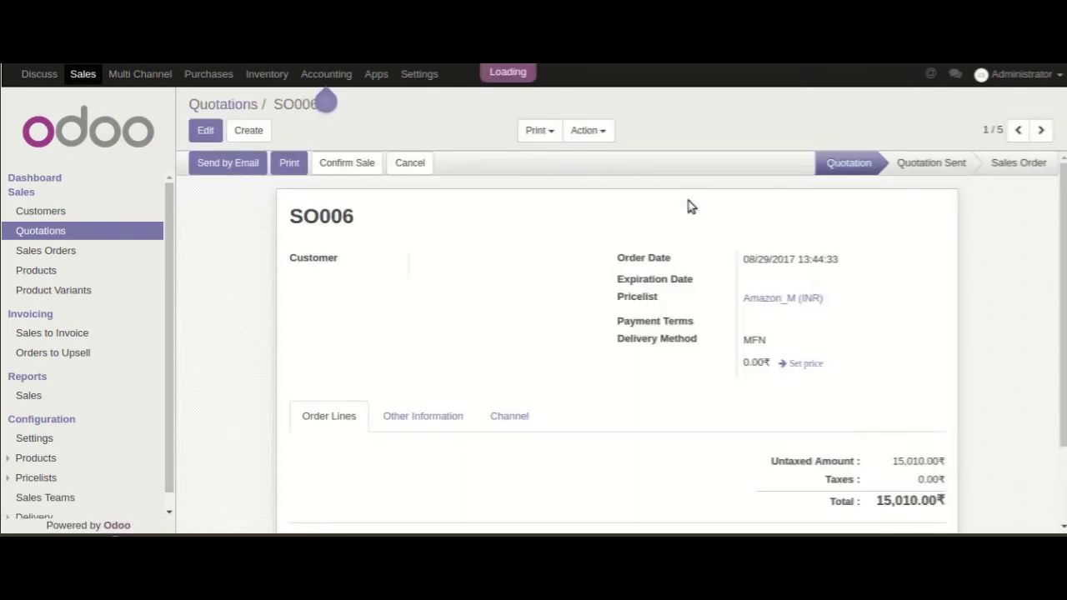
{"action": "scroll", "coordinate": [411, 354], "scroll_direction": "down", "scroll_amount": 1}
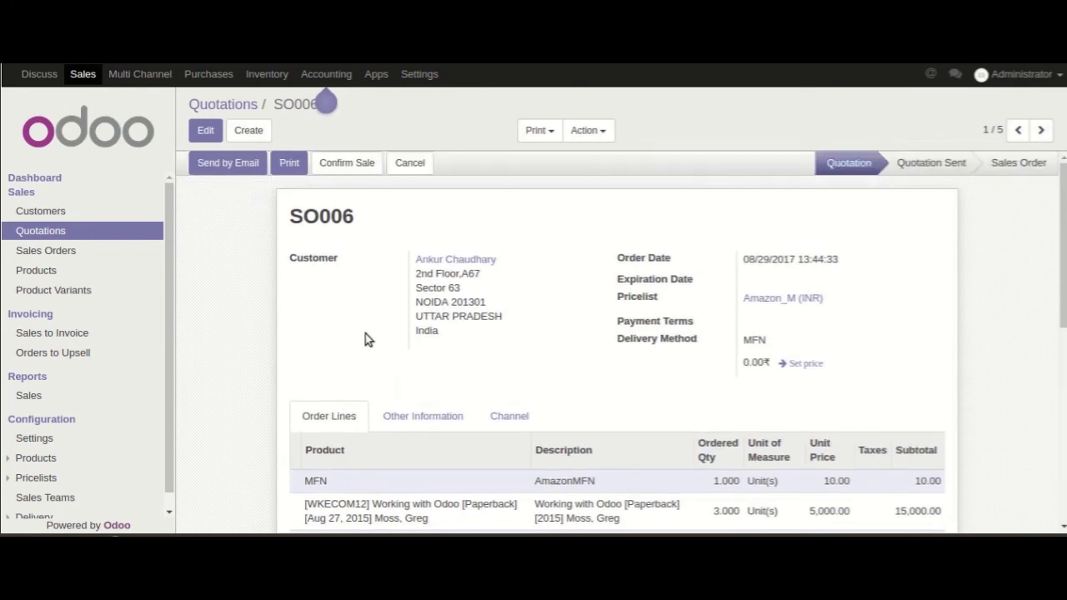
{"action": "scroll", "coordinate": [391, 370], "scroll_direction": "down", "scroll_amount": 4}
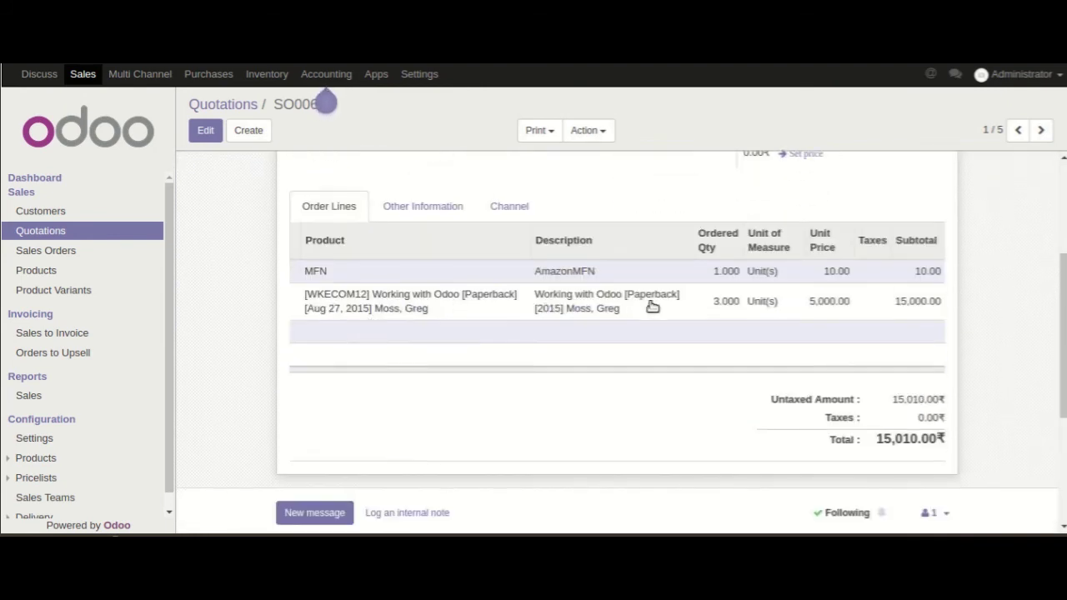
{"action": "scroll", "coordinate": [367, 327], "scroll_direction": "up", "scroll_amount": 5}
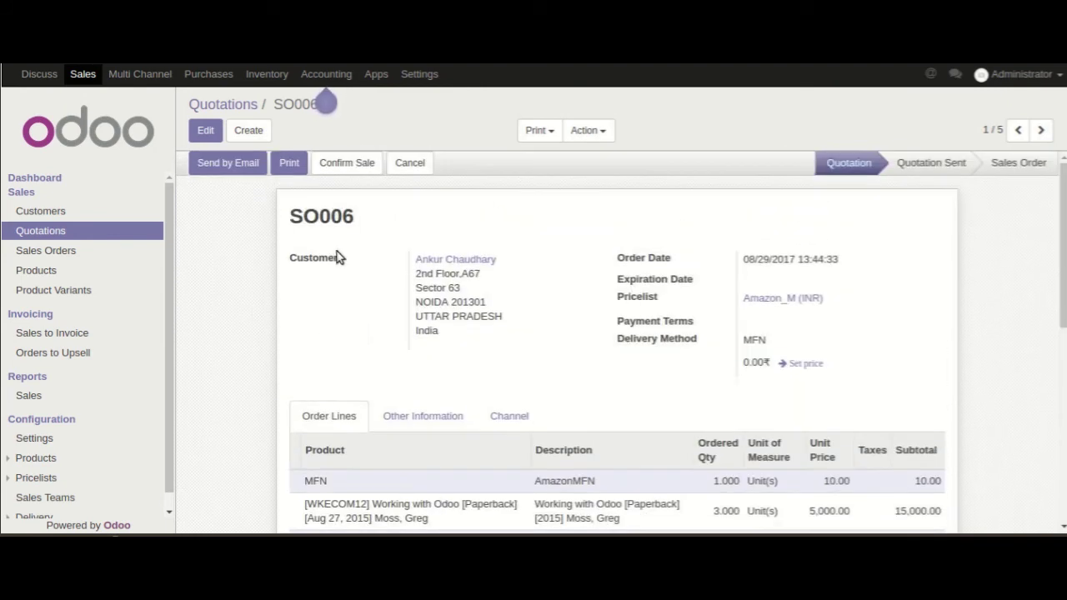
{"action": "key", "text": "alt+Left"}
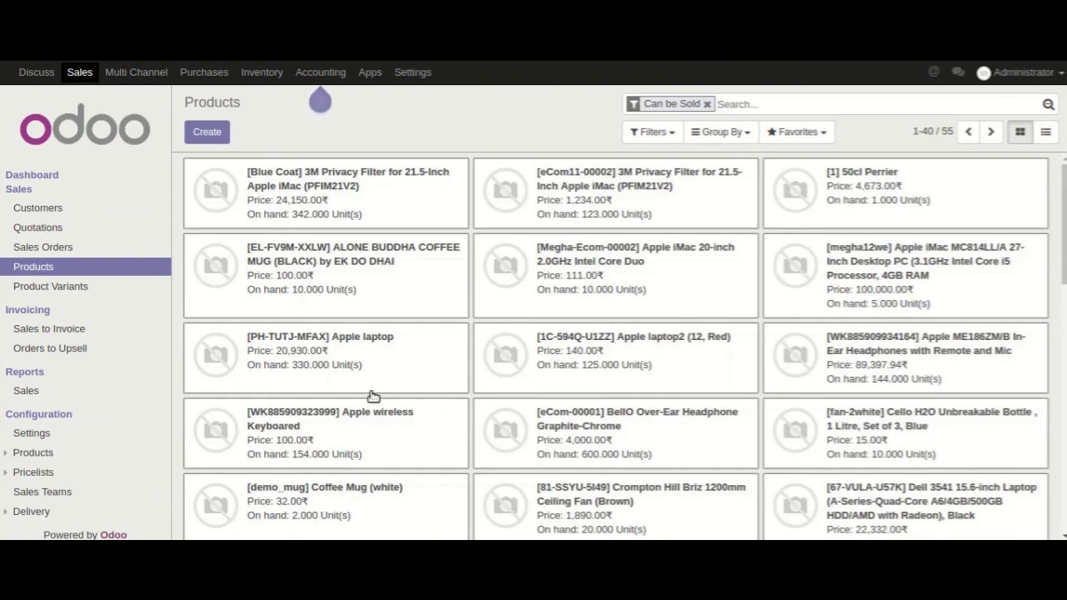
Step: Search products for 'apple imac' and open the [megha12we] Apple iMac MC814LL/A 27-Inch Desktop PC
{"action": "type", "text": "appl"}
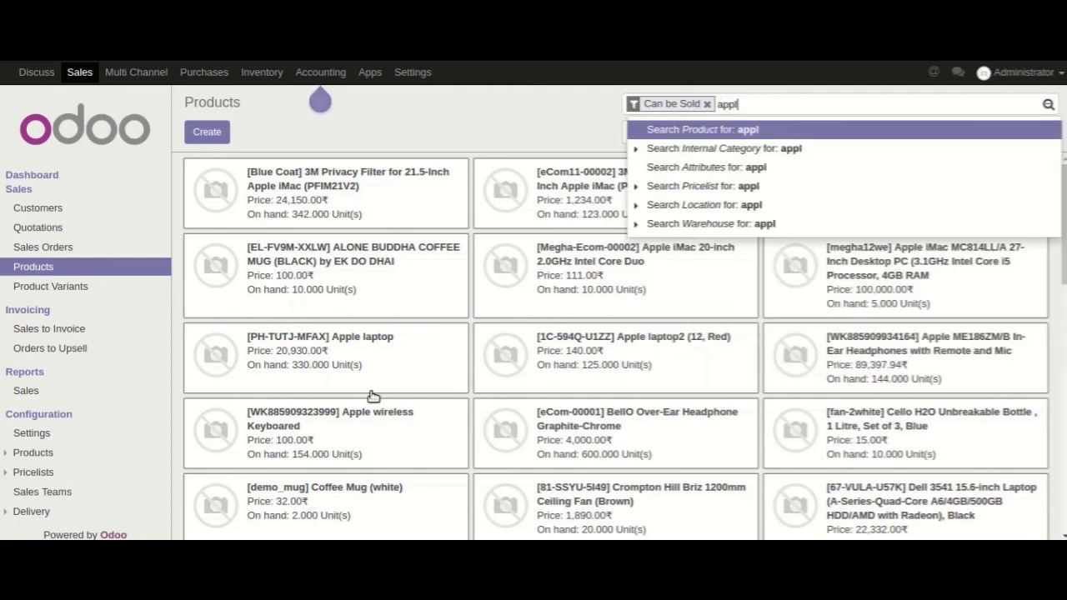
{"action": "type", "text": "e imac"}
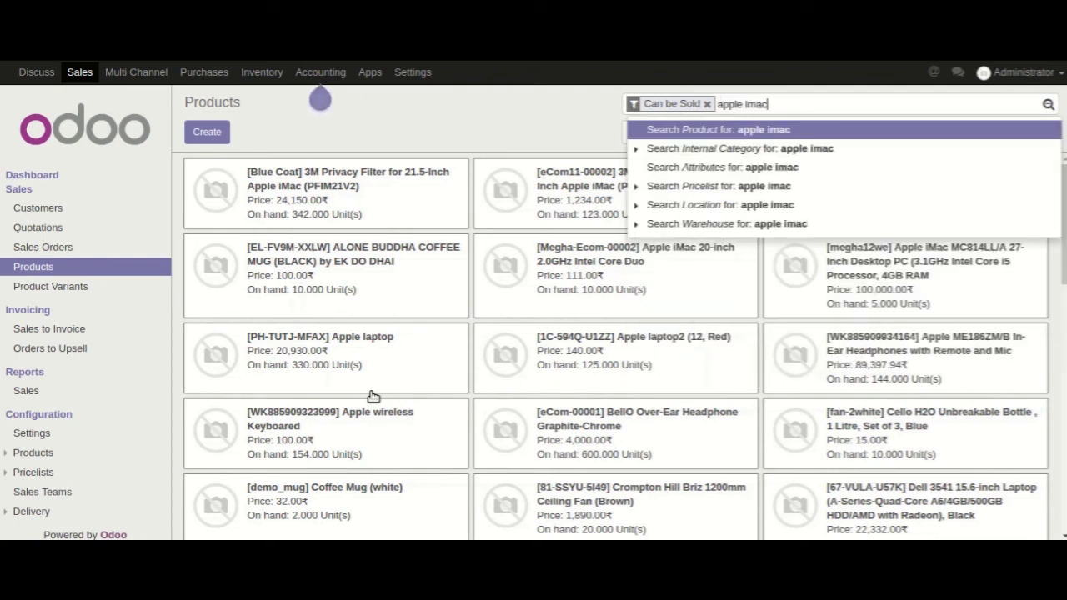
{"action": "key", "text": "Return"}
{"action": "left_click", "coordinate": [328, 284]}
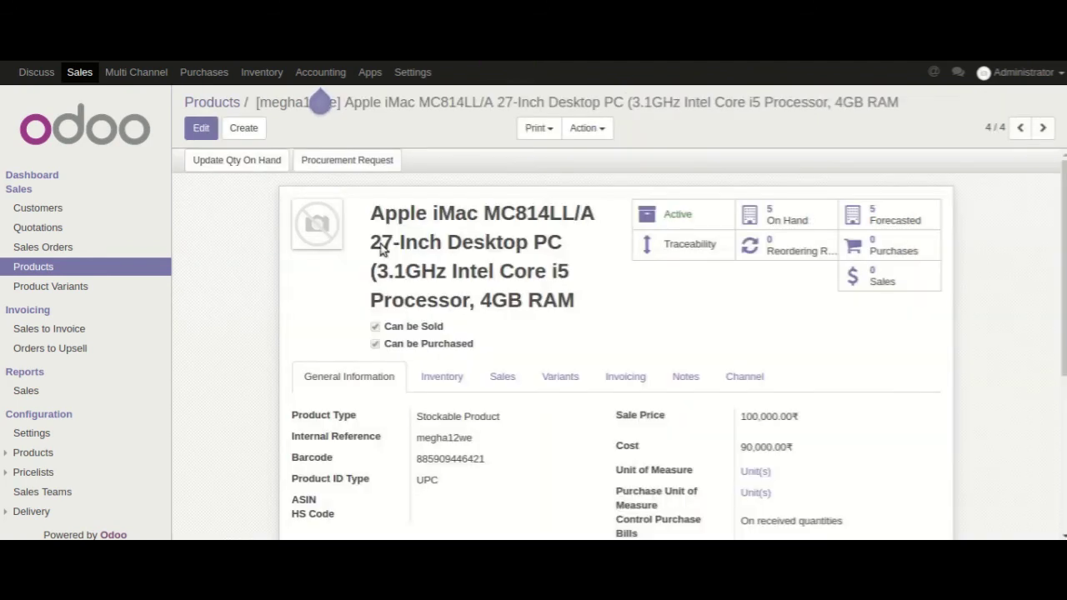
{"action": "left_click", "coordinate": [586, 130]}
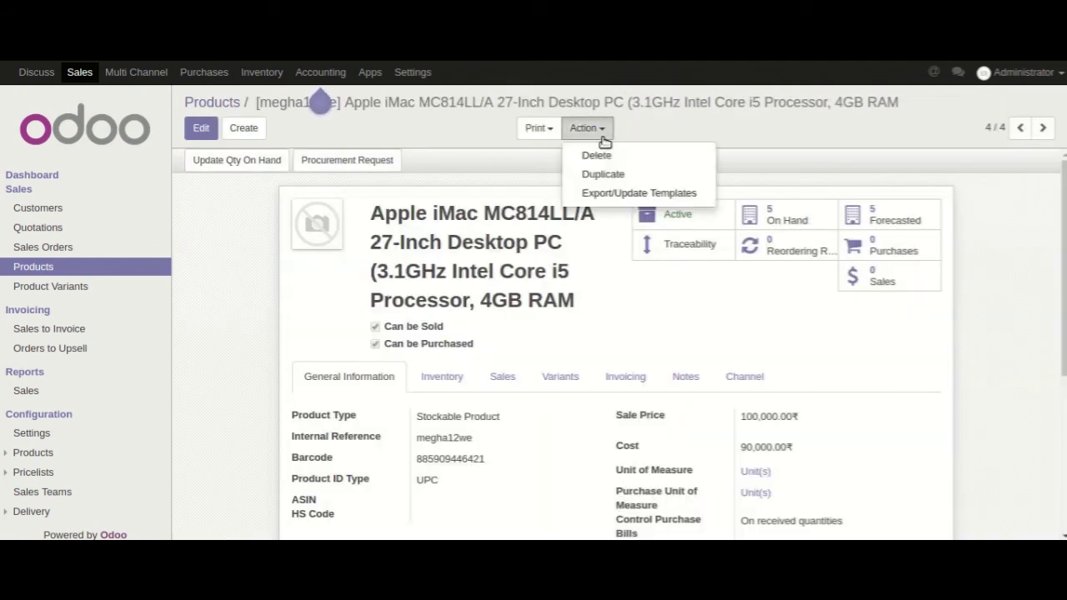
Step: Export the Apple iMac via Export/Update Templates to channel Amazon, creating Product feed AF00010
{"action": "left_click", "coordinate": [600, 194]}
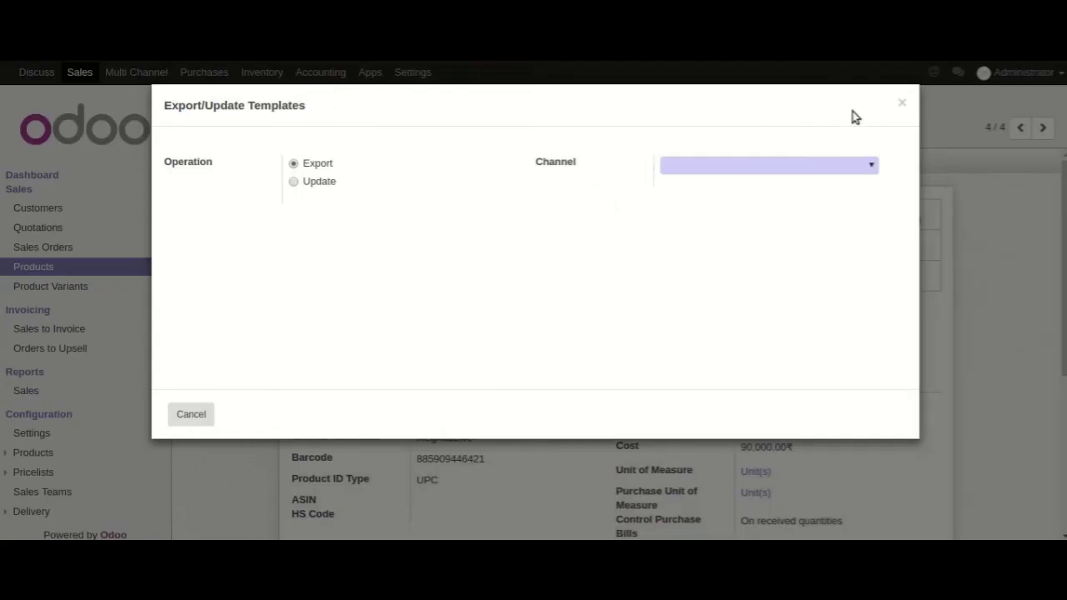
{"action": "left_click", "coordinate": [873, 166]}
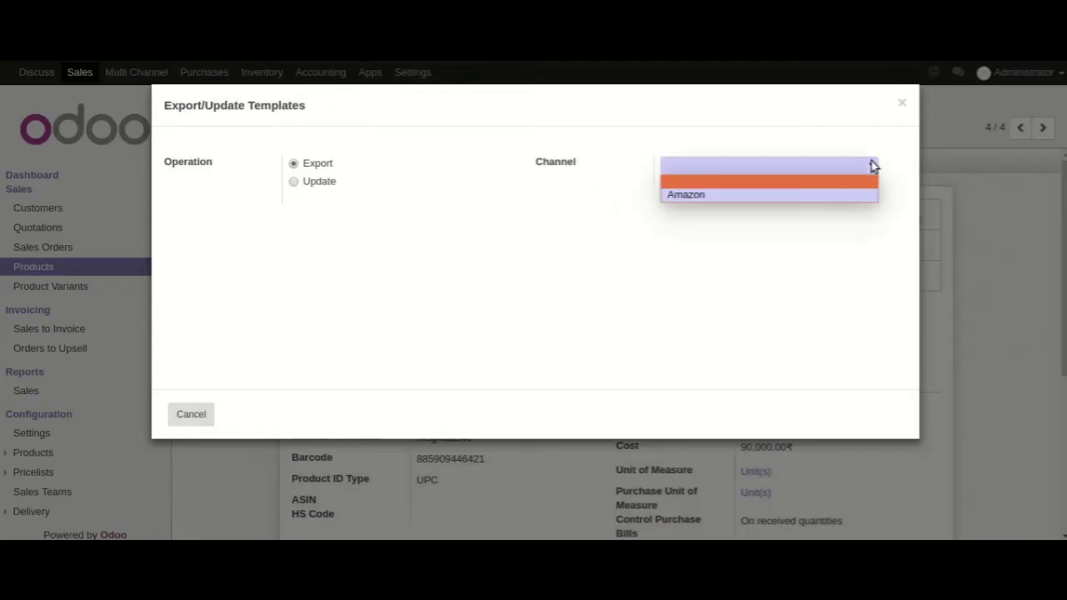
{"action": "left_click", "coordinate": [719, 197]}
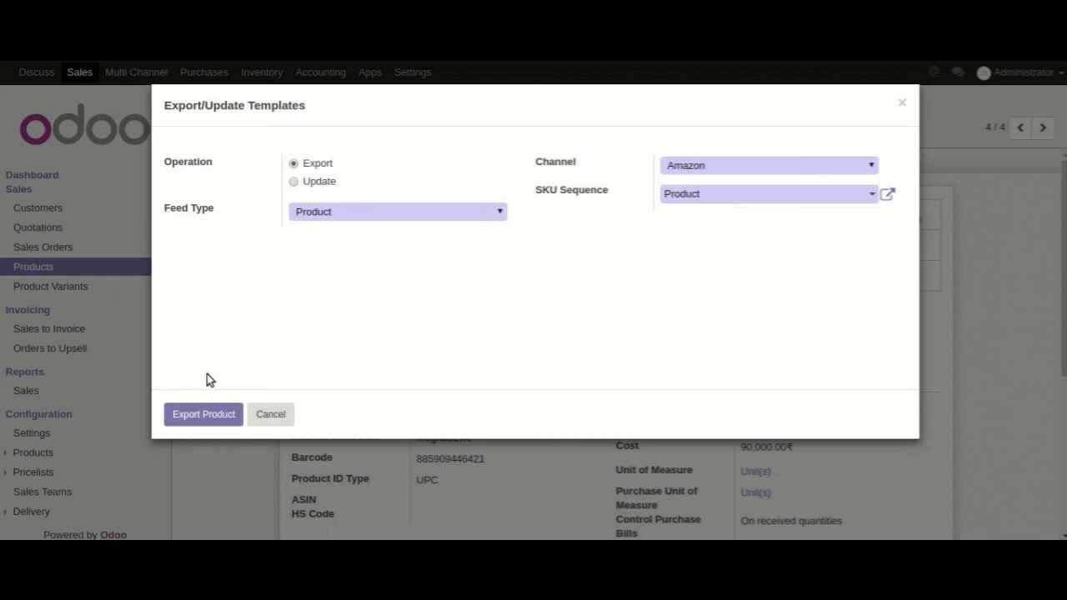
{"action": "left_click", "coordinate": [201, 421]}
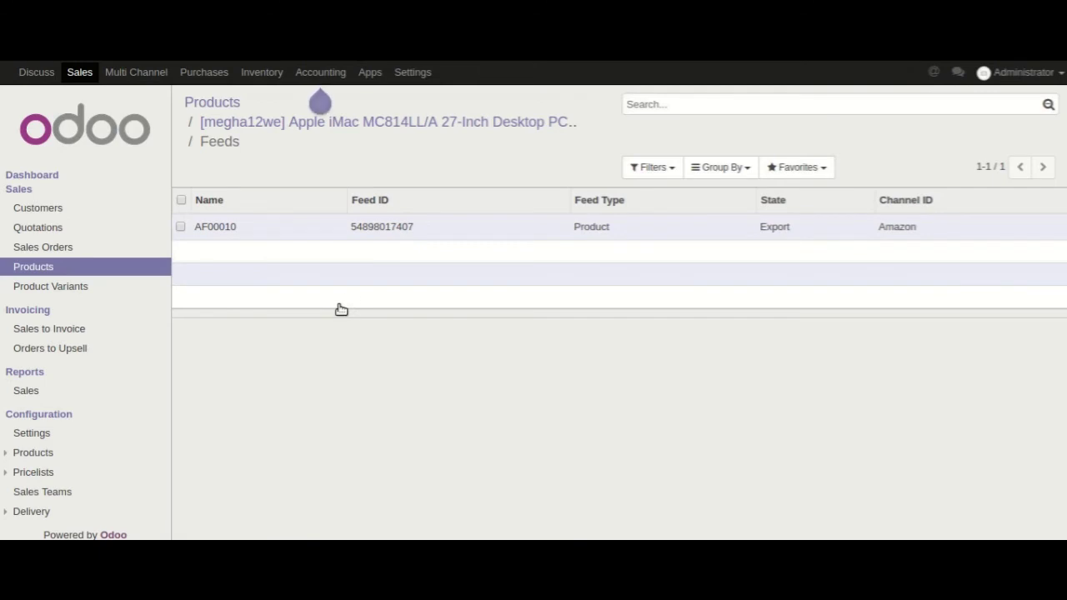
Step: Open Amazon feed AF00010 and fetch its result, showing the iMac at 100,000.00 processed
{"action": "left_click", "coordinate": [528, 234]}
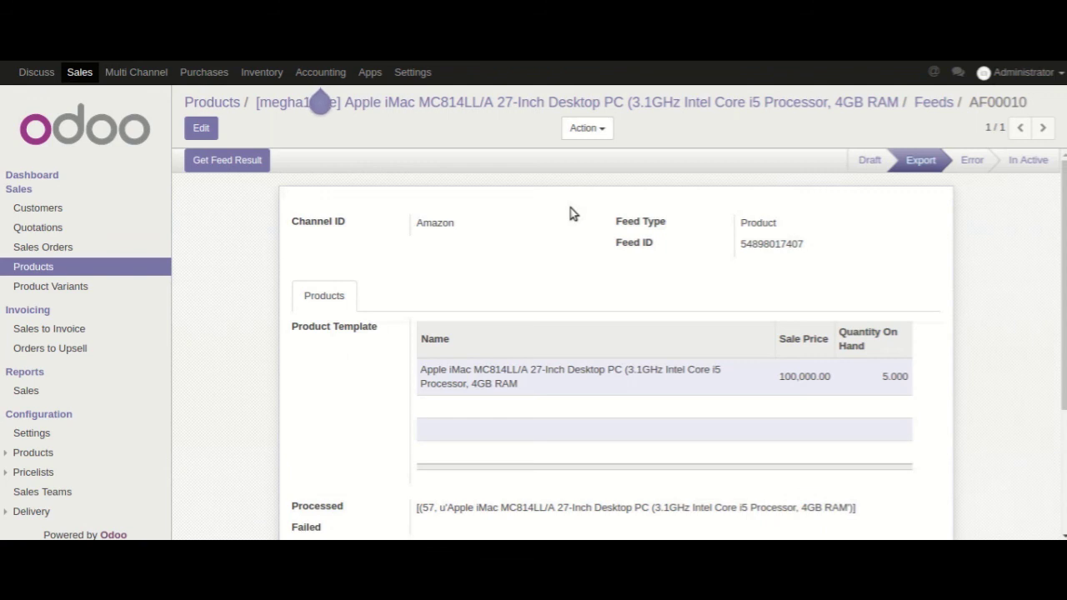
{"action": "left_click", "coordinate": [228, 163]}
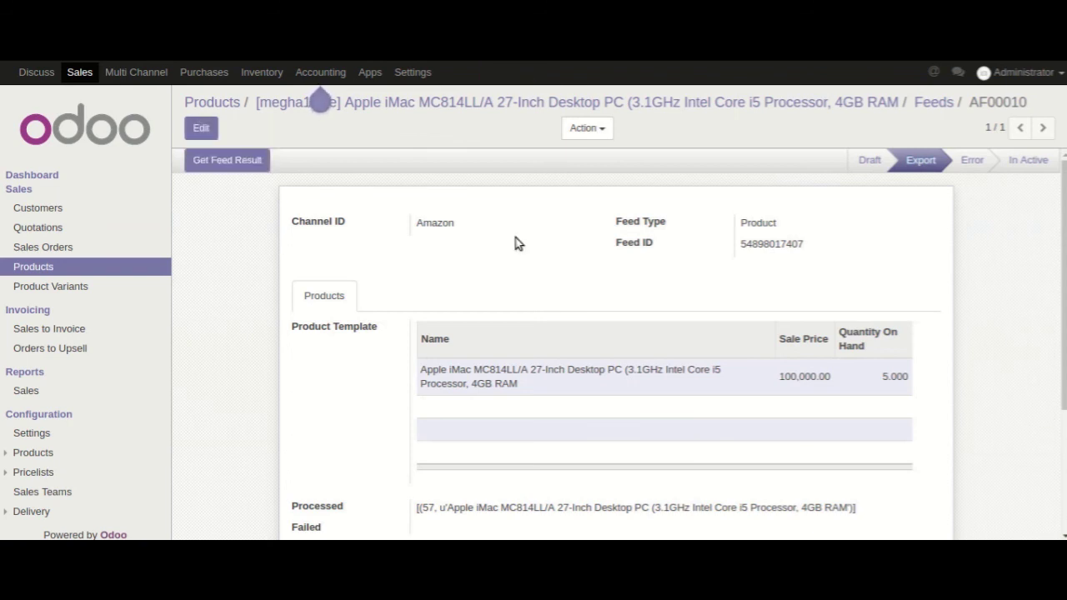